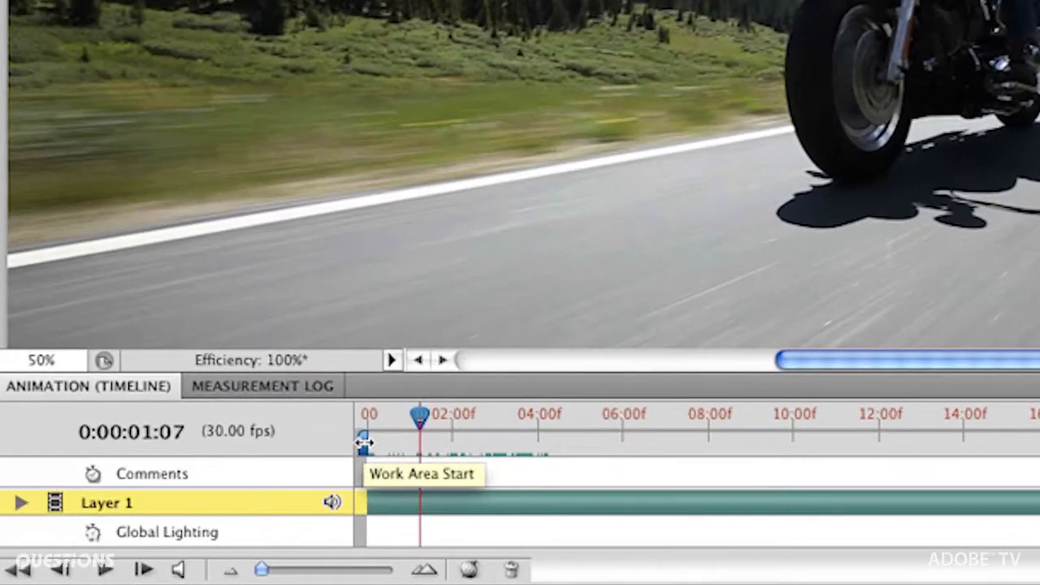
Move the work area start to 0:00:01:07 and trim the document duration to the work area.
{"action": "left_click_drag", "start_coordinate": [365, 443], "coordinate": [432, 442]}
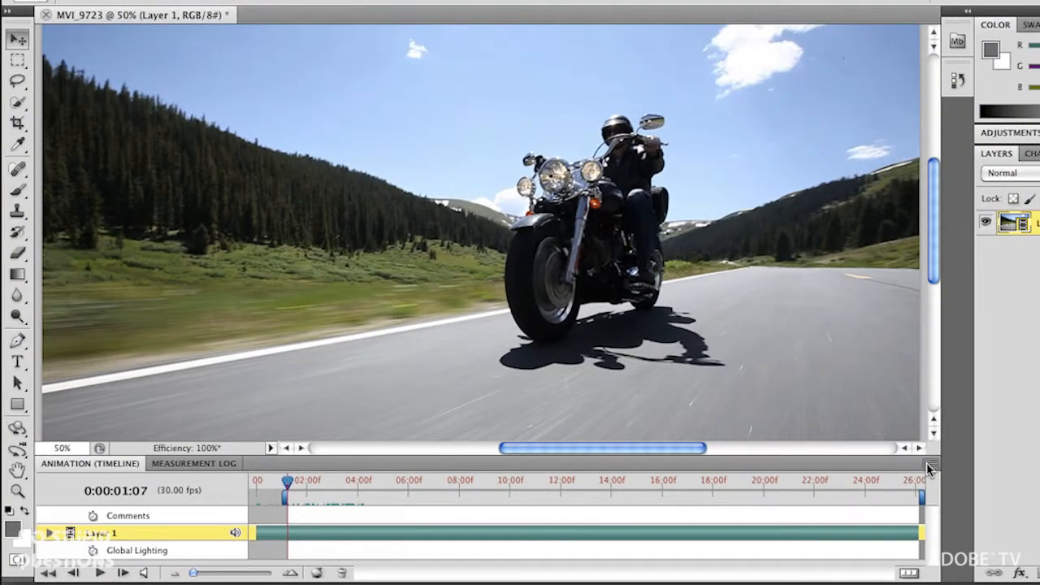
{"action": "left_click", "coordinate": [926, 462]}
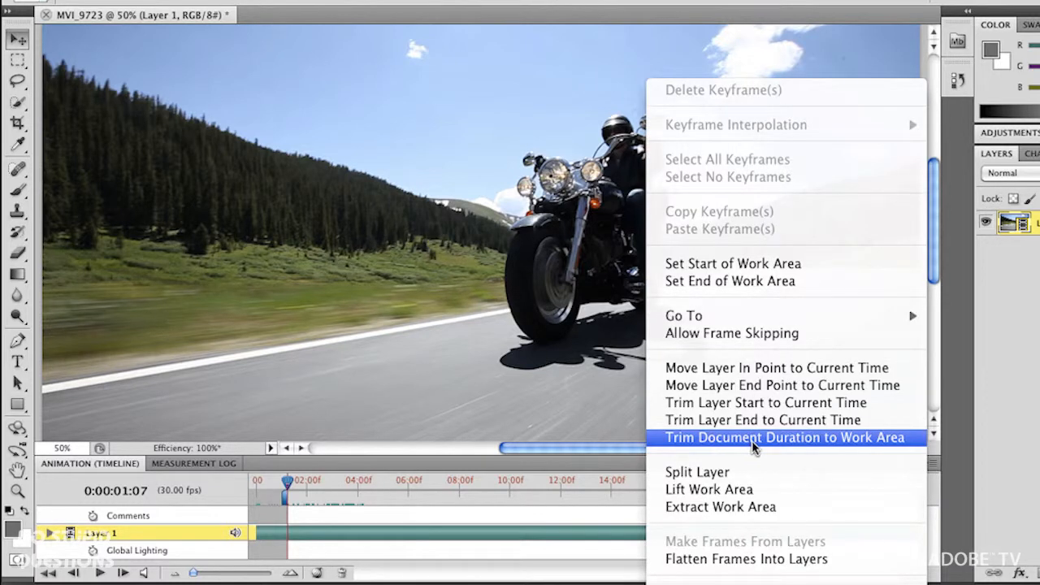
{"action": "left_click", "coordinate": [754, 438]}
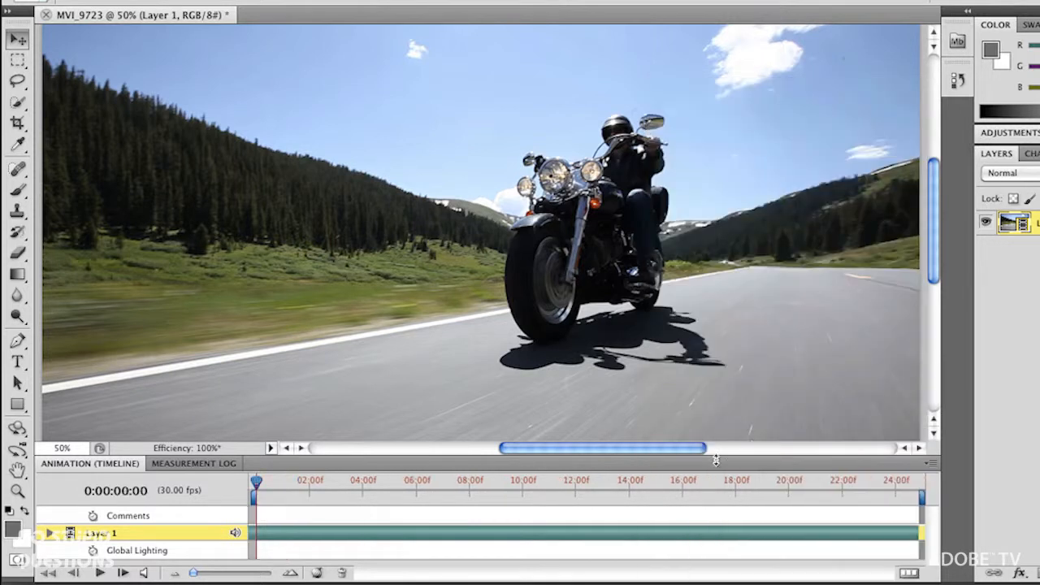
Move the playhead to 0:00:04:09 and convert the video layer, Layer 1, to a smart object.
{"action": "left_click_drag", "start_coordinate": [257, 481], "coordinate": [371, 495]}
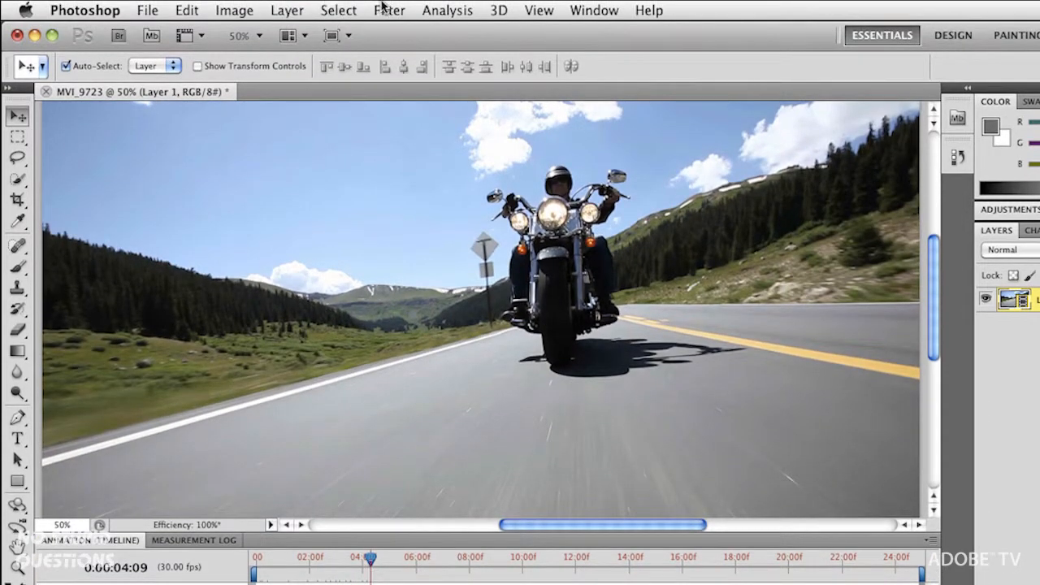
{"action": "left_click", "coordinate": [388, 10]}
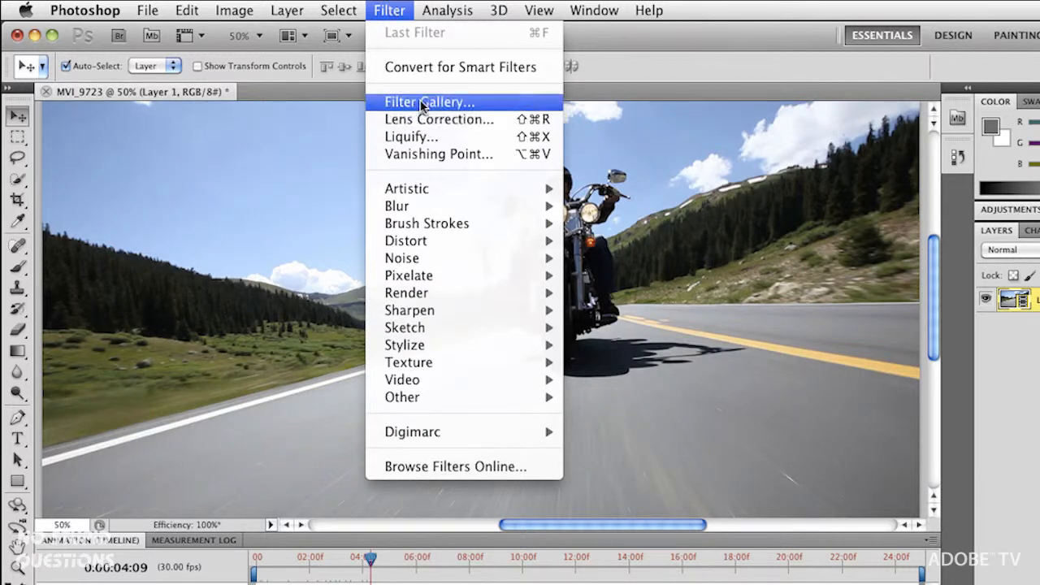
{"action": "left_click", "coordinate": [388, 10]}
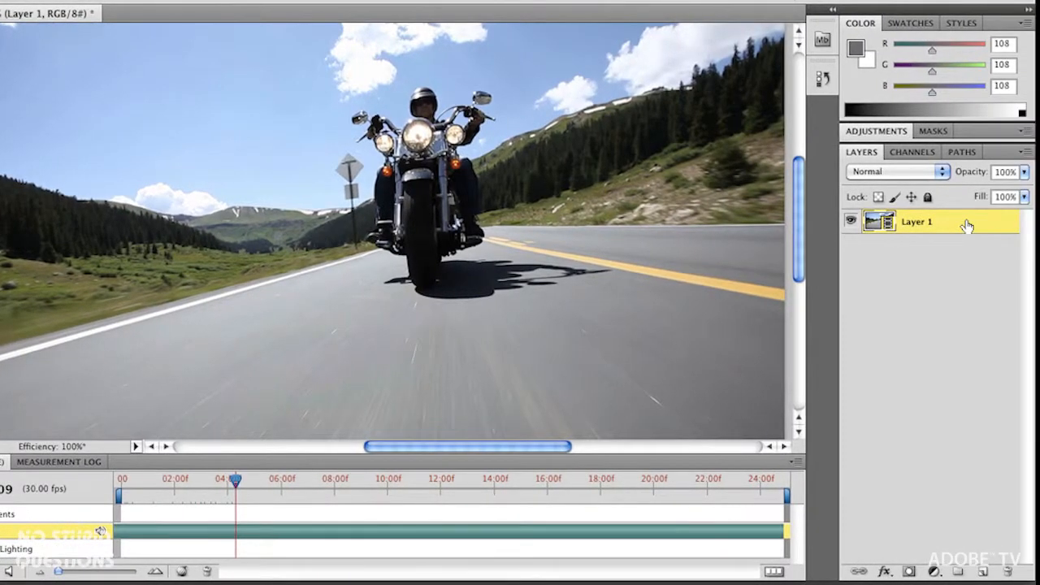
{"action": "right_click", "coordinate": [967, 225]}
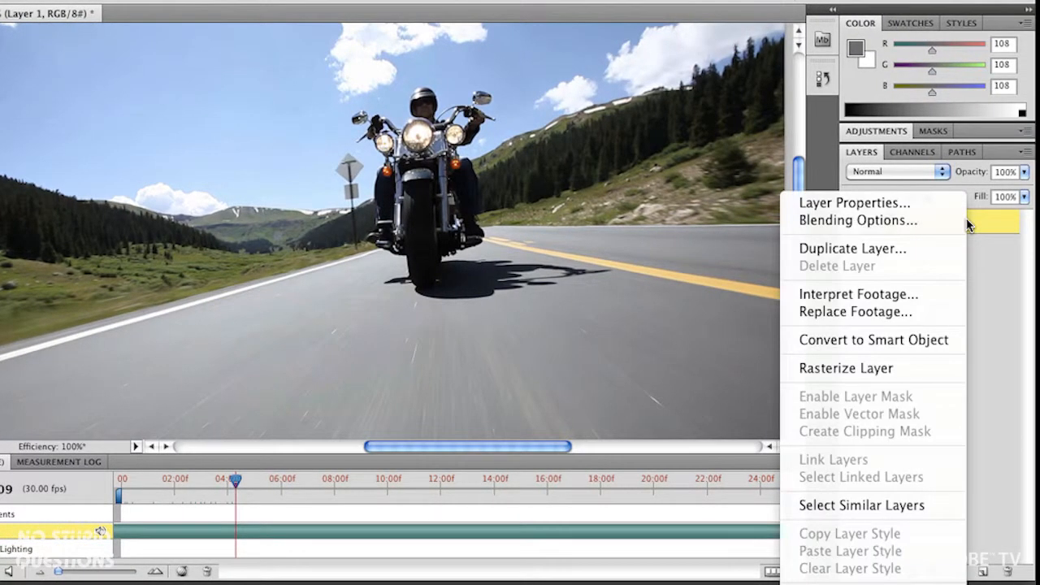
{"action": "left_click", "coordinate": [930, 342]}
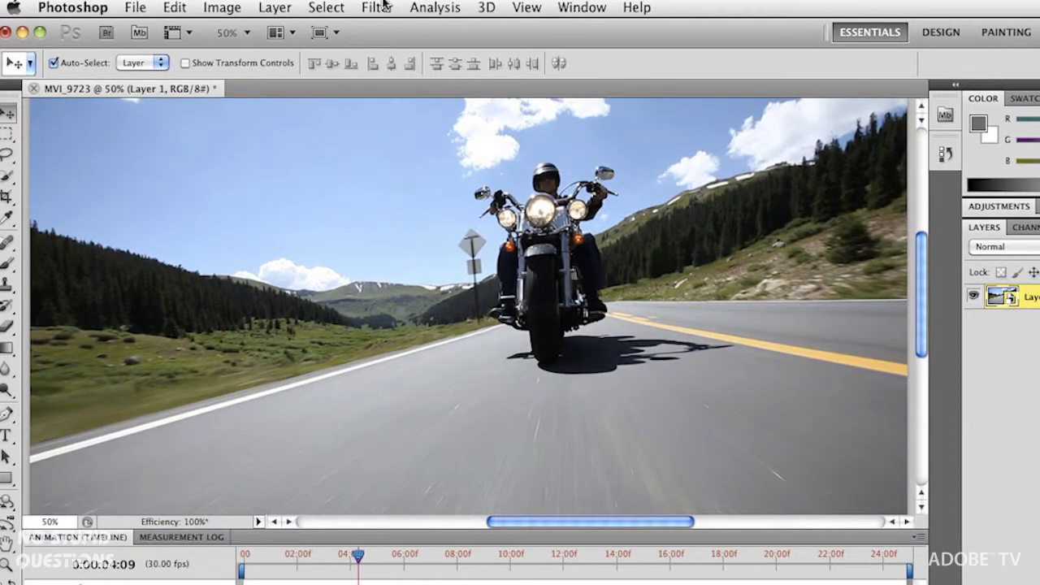
Start a custom Lens Correction on the video layer and rotate the image by an angle of 8.43°.
{"action": "left_click", "coordinate": [370, 8]}
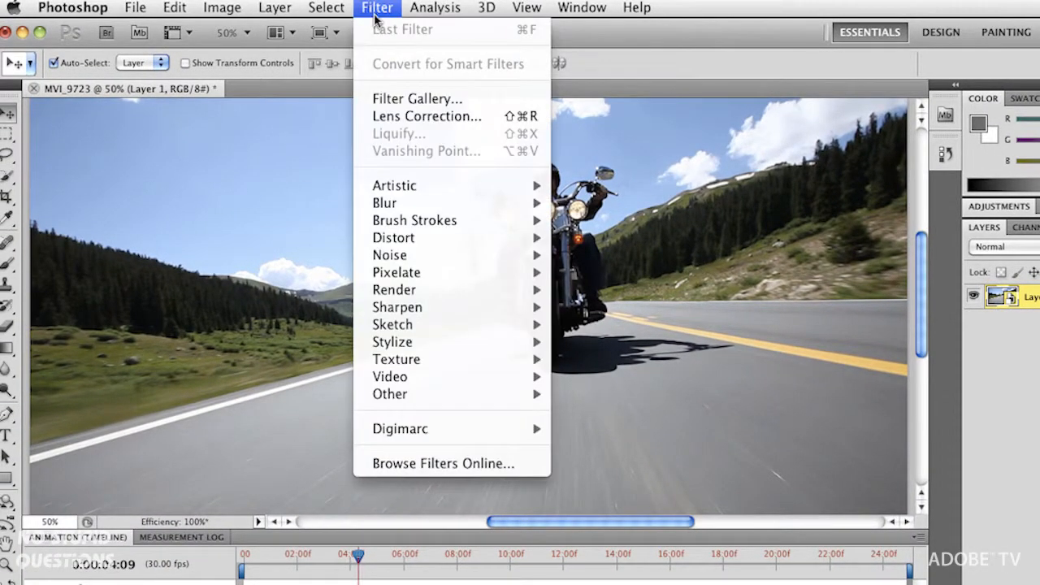
{"action": "left_click", "coordinate": [461, 118]}
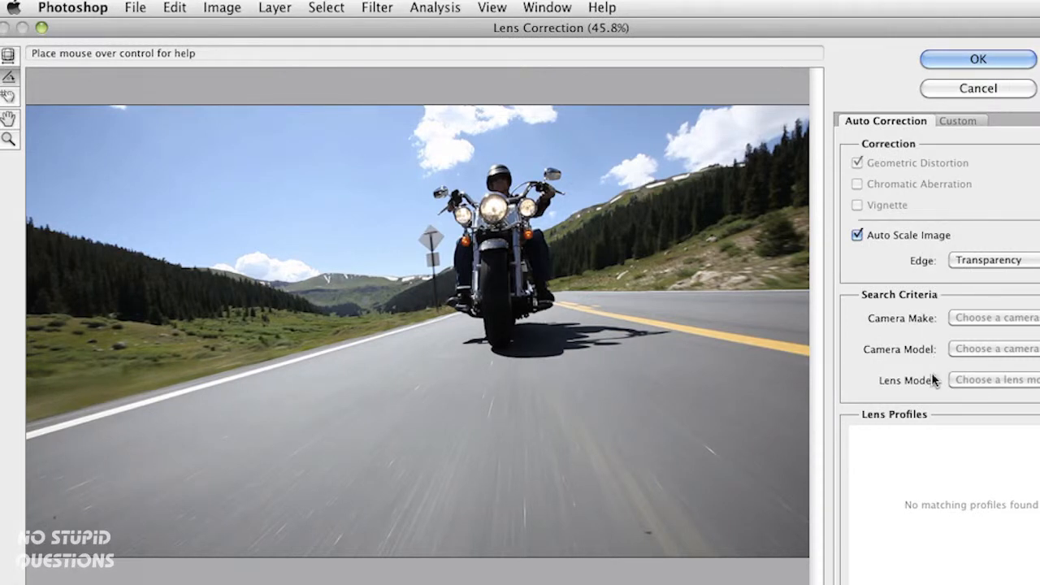
{"action": "left_click", "coordinate": [962, 122]}
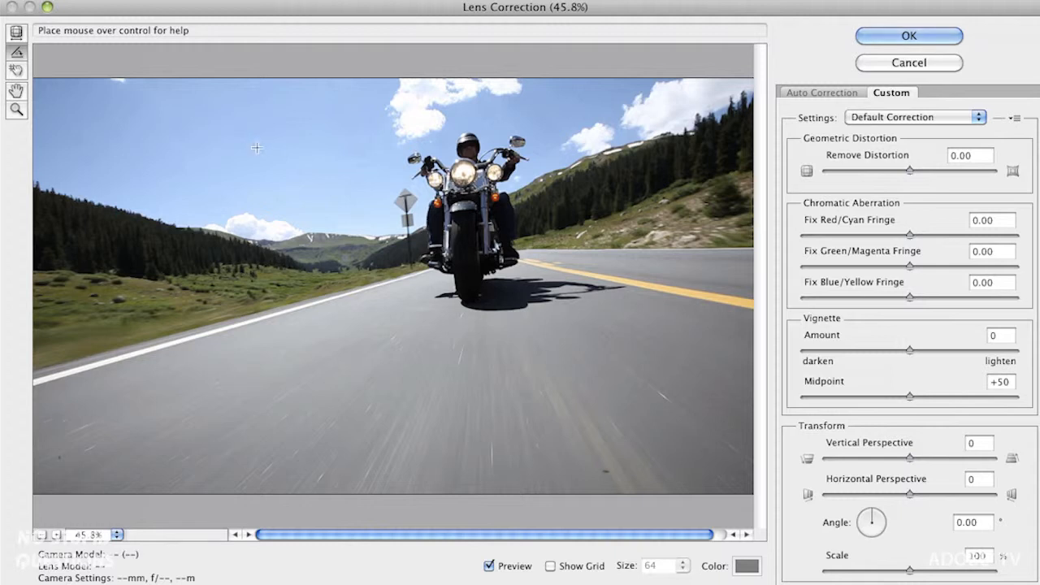
{"action": "left_click", "coordinate": [15, 54]}
{"action": "left_click_drag", "start_coordinate": [468, 253], "coordinate": [582, 238]}
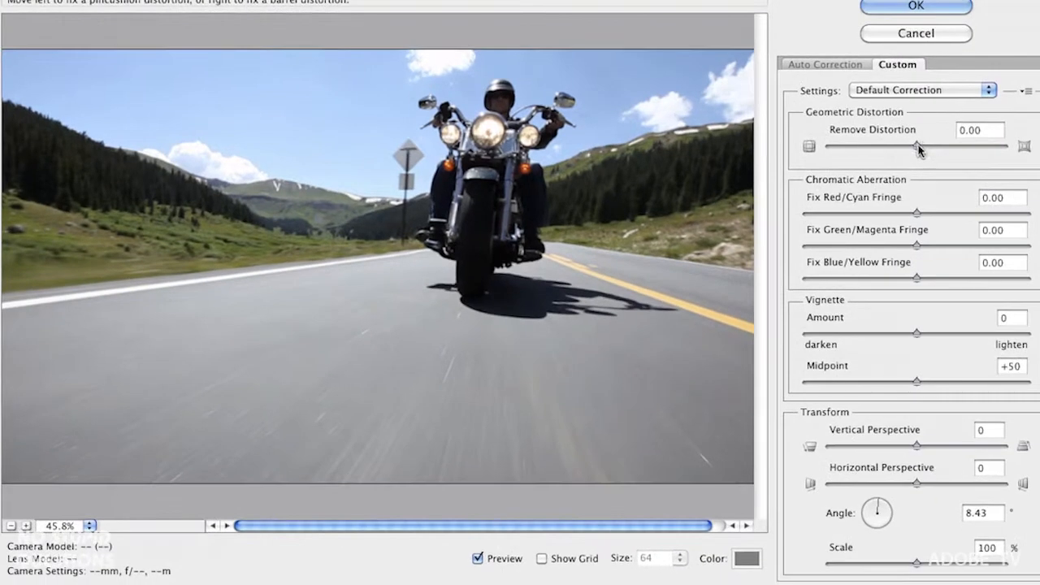
Set Remove Distortion to +47.00 and darken the vignette with an amount of -68, keeping its midpoint at +50.
{"action": "left_click_drag", "start_coordinate": [916, 146], "coordinate": [958, 145]}
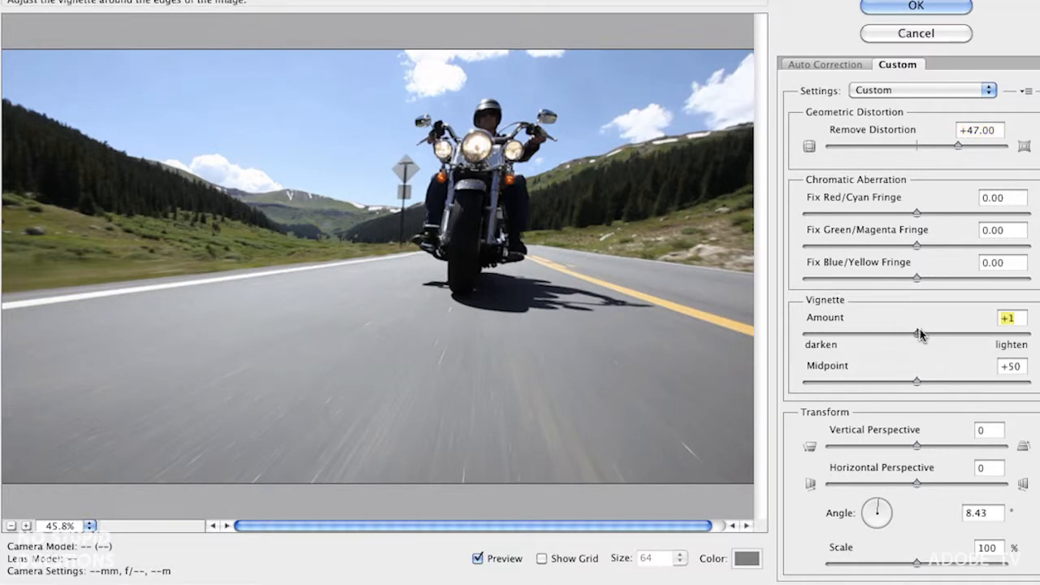
{"action": "left_click_drag", "start_coordinate": [966, 329], "coordinate": [843, 338]}
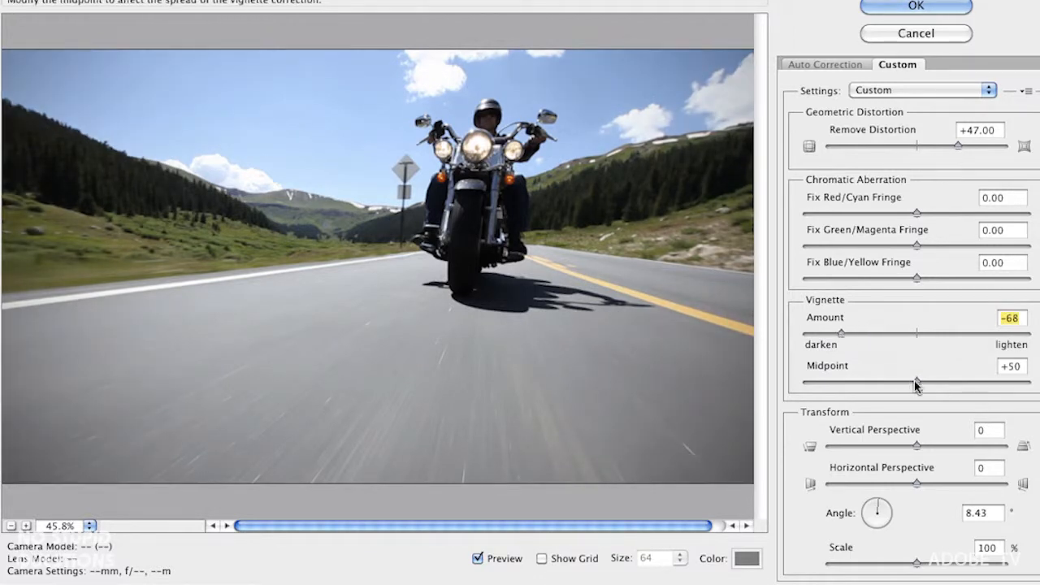
{"action": "left_click", "coordinate": [916, 384]}
{"action": "left_click_drag", "start_coordinate": [892, 385], "coordinate": [948, 382]}
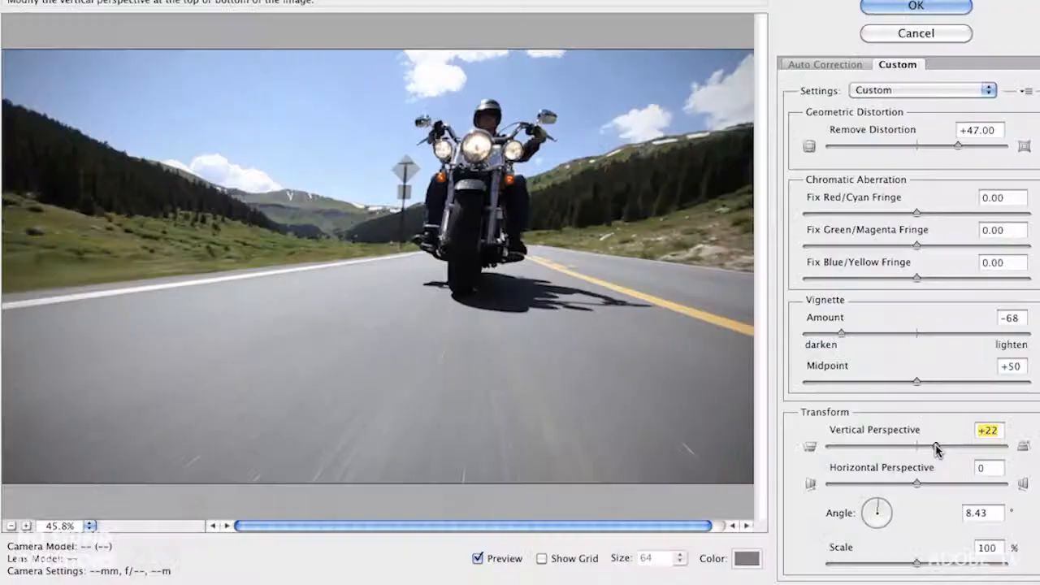
Set the vertical perspective to -17 and apply the Lens Correction with the grid hidden.
{"action": "left_click_drag", "start_coordinate": [937, 446], "coordinate": [901, 446]}
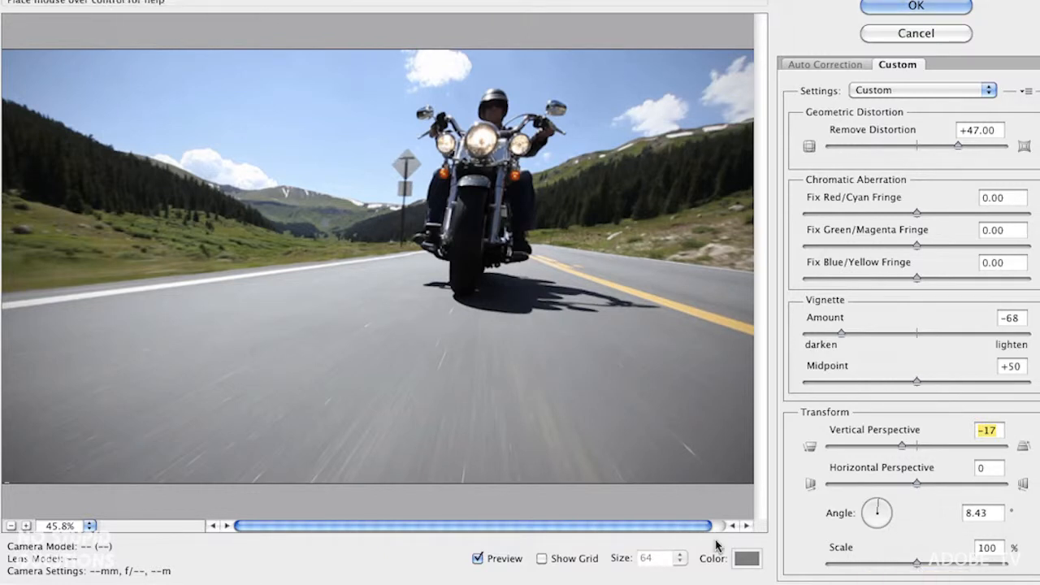
{"action": "left_click", "coordinate": [560, 559]}
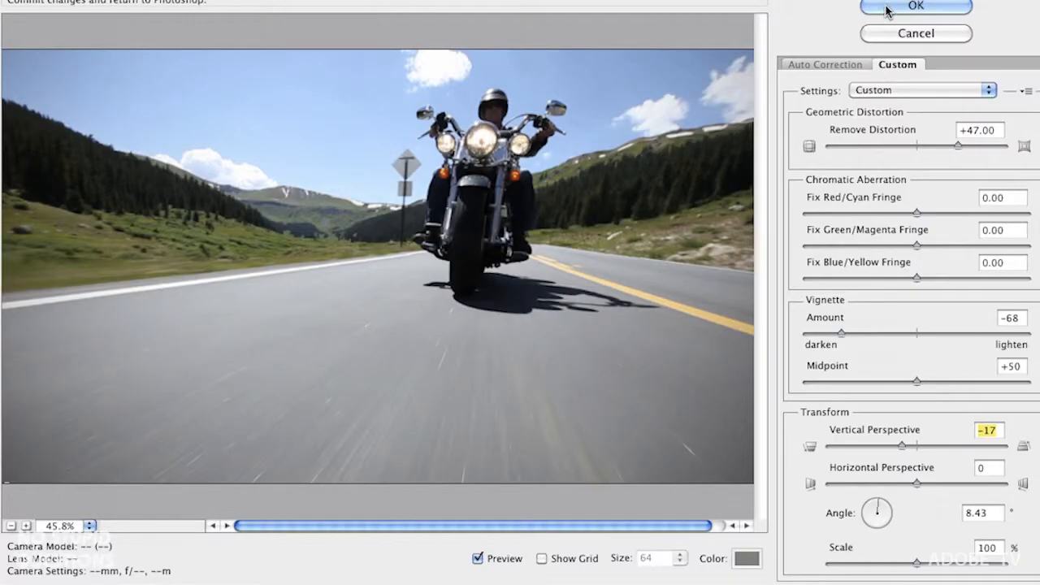
{"action": "left_click", "coordinate": [890, 7]}
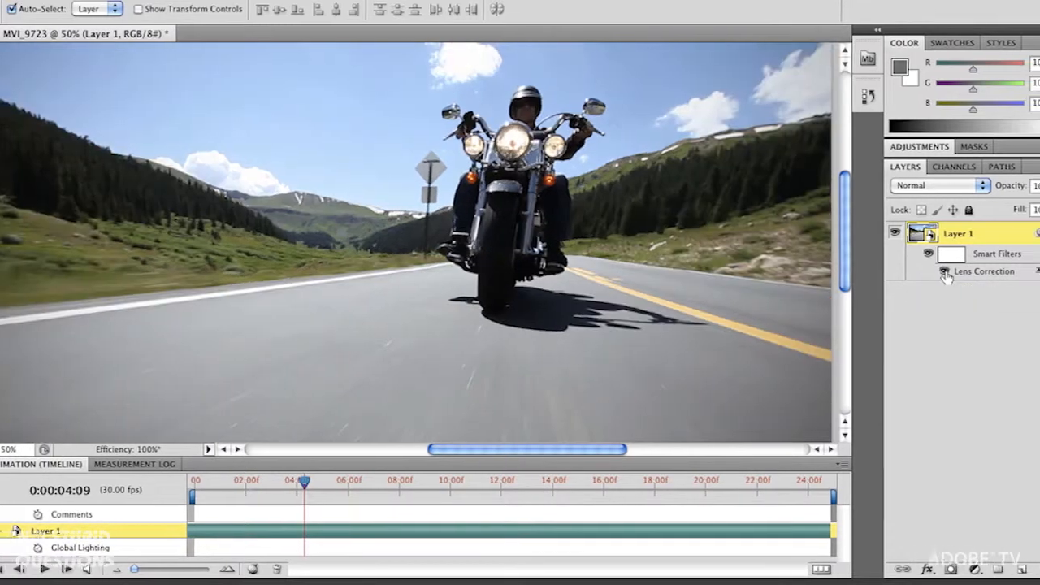
Toggle the Lens Correction smart filter's visibility to compare the video with and without it.
{"action": "left_click", "coordinate": [961, 272]}
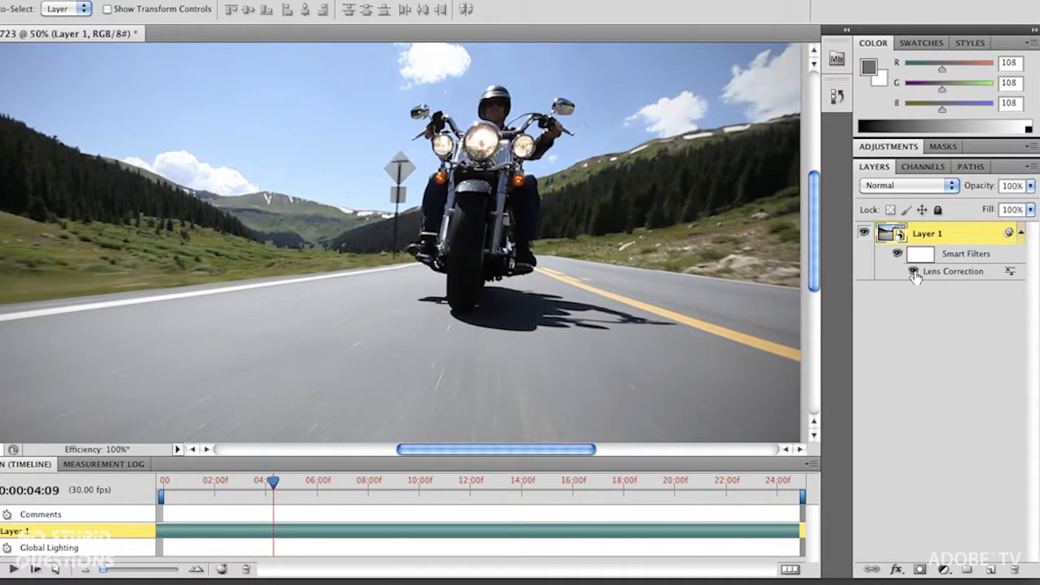
{"action": "double_click", "coordinate": [979, 277]}
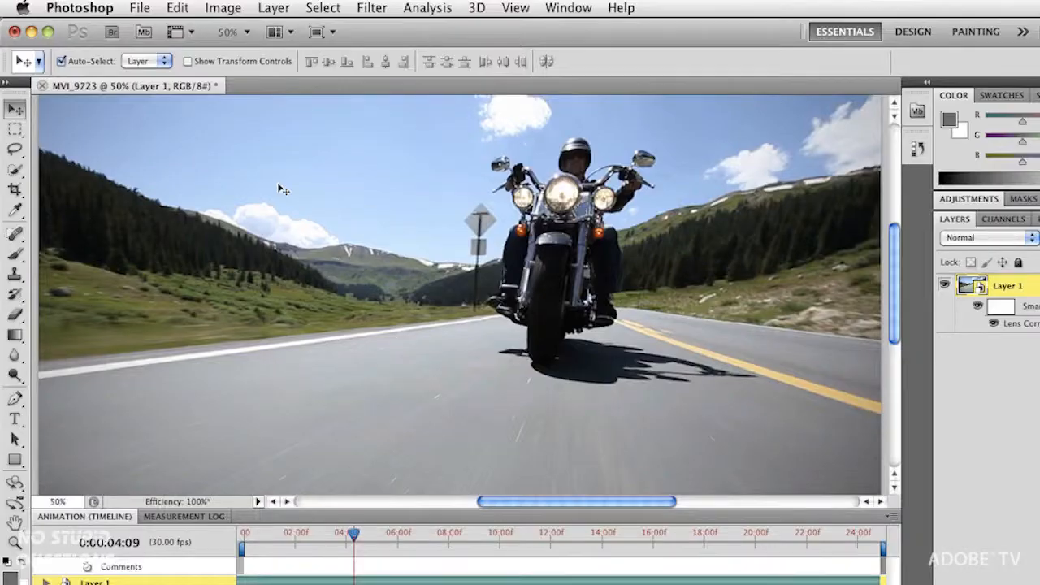
Open the Render Video export options for the corrected video.
{"action": "left_click", "coordinate": [140, 7]}
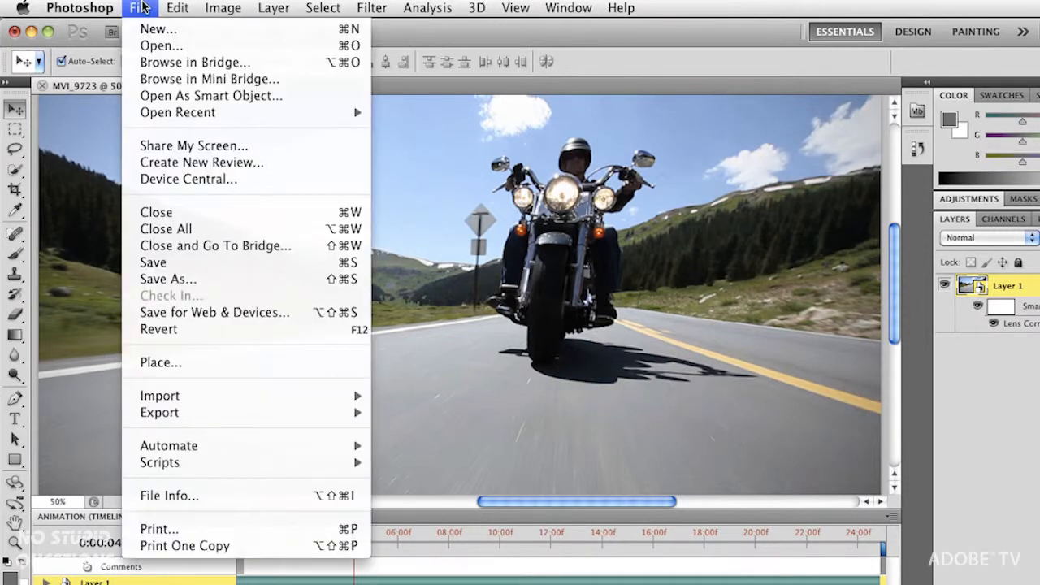
{"action": "mouse_move", "coordinate": [151, 416]}
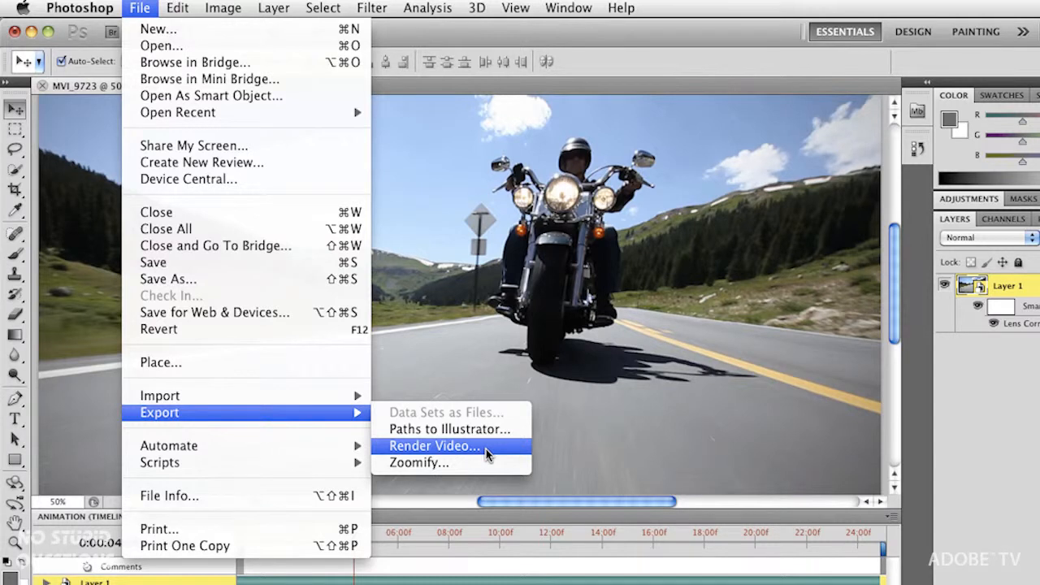
{"action": "left_click", "coordinate": [435, 446]}
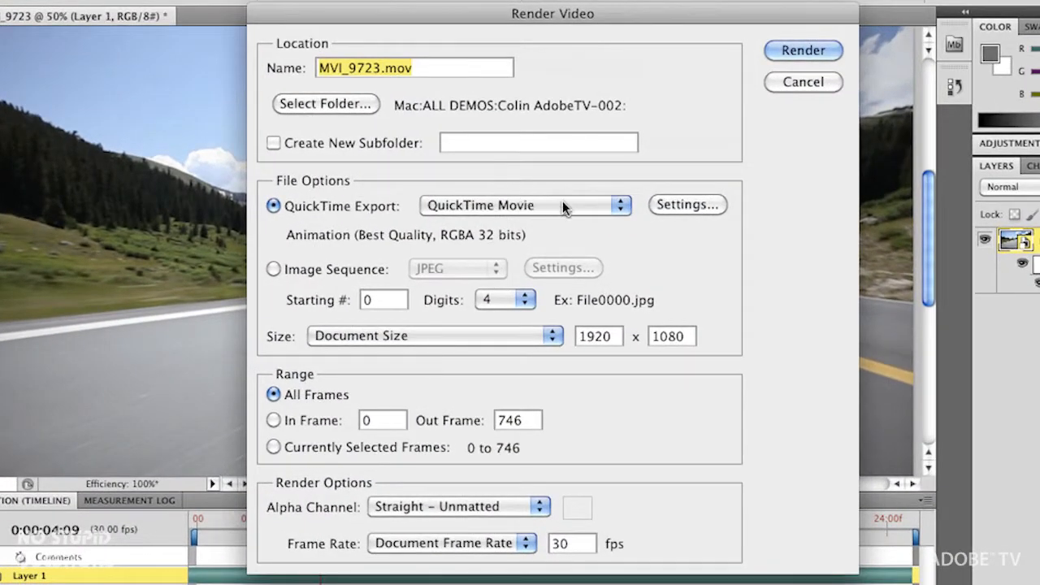
Review the available QuickTime export formats and the video and sound settings of the QuickTime Movie format.
{"action": "left_click", "coordinate": [564, 208]}
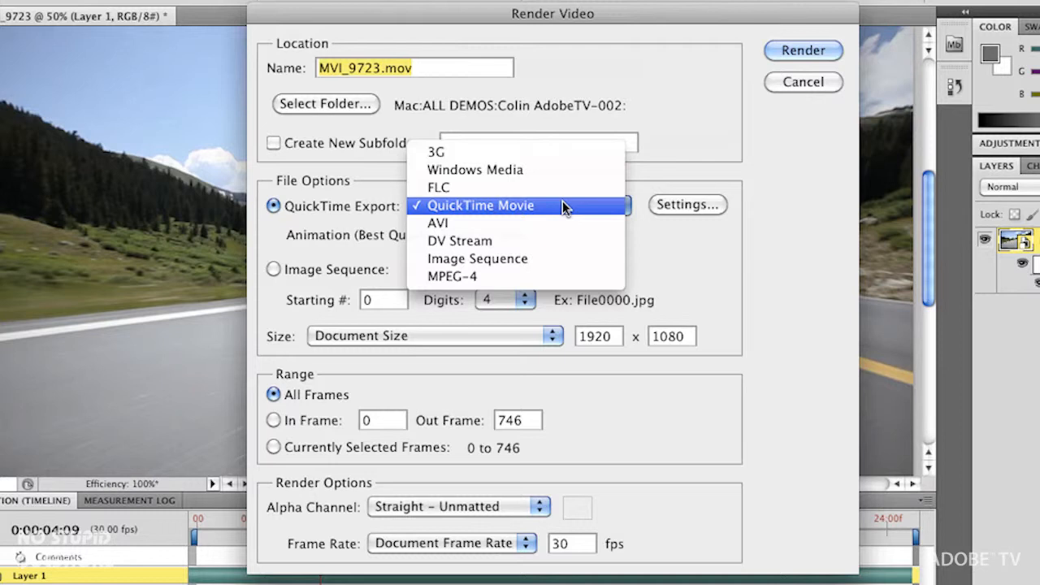
{"action": "left_click", "coordinate": [658, 256]}
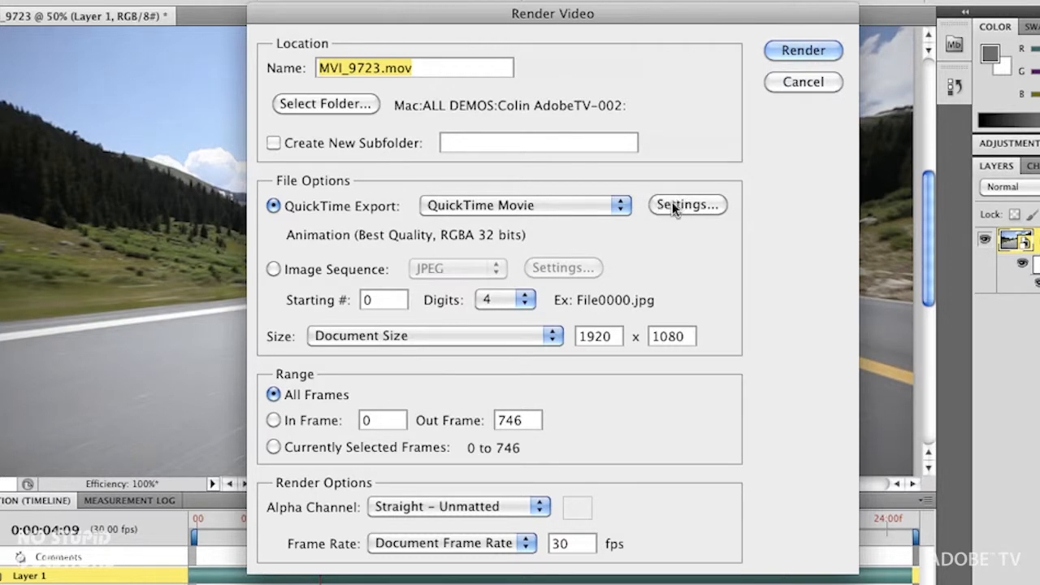
{"action": "left_click", "coordinate": [672, 204]}
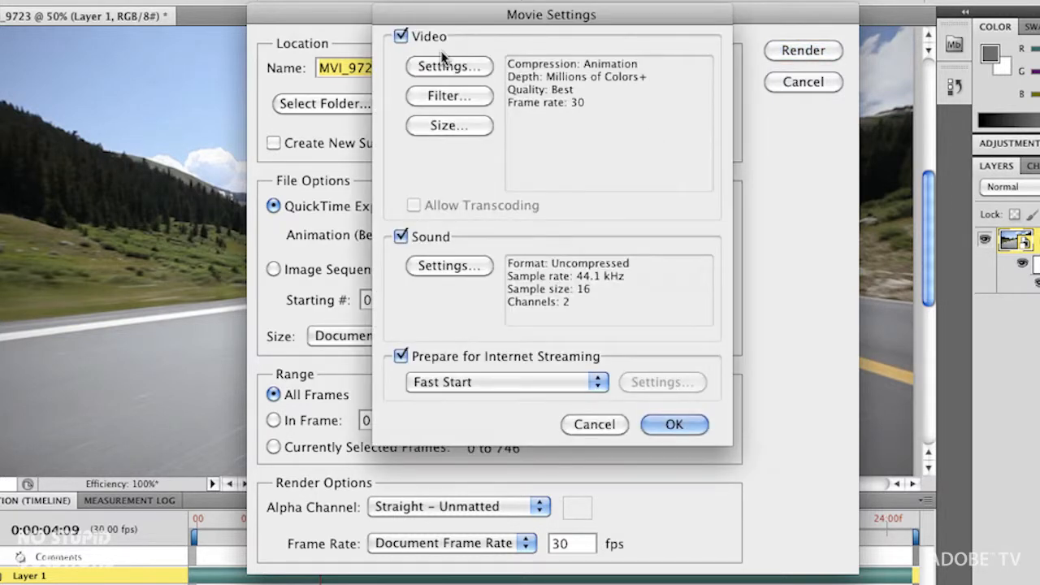
{"action": "left_click", "coordinate": [583, 424]}
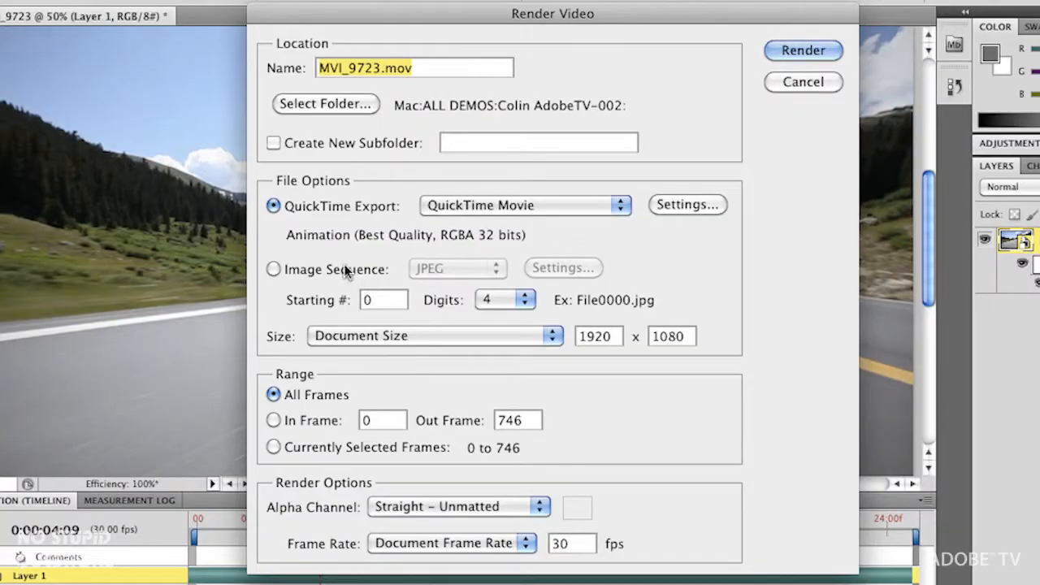
Set the render output to an image sequence in TIFF format.
{"action": "left_click", "coordinate": [344, 269]}
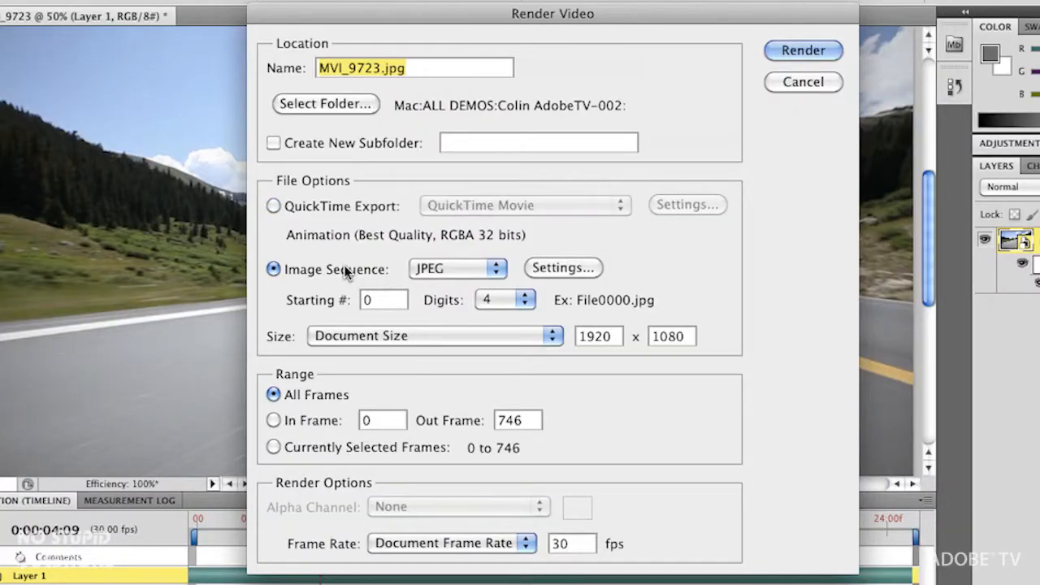
{"action": "left_click", "coordinate": [494, 268]}
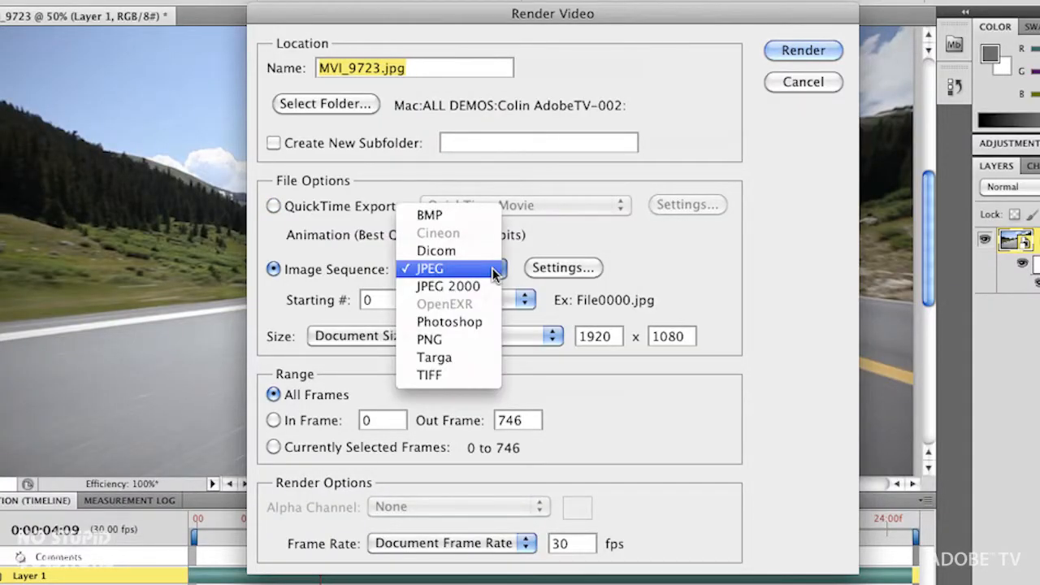
{"action": "left_click", "coordinate": [485, 373]}
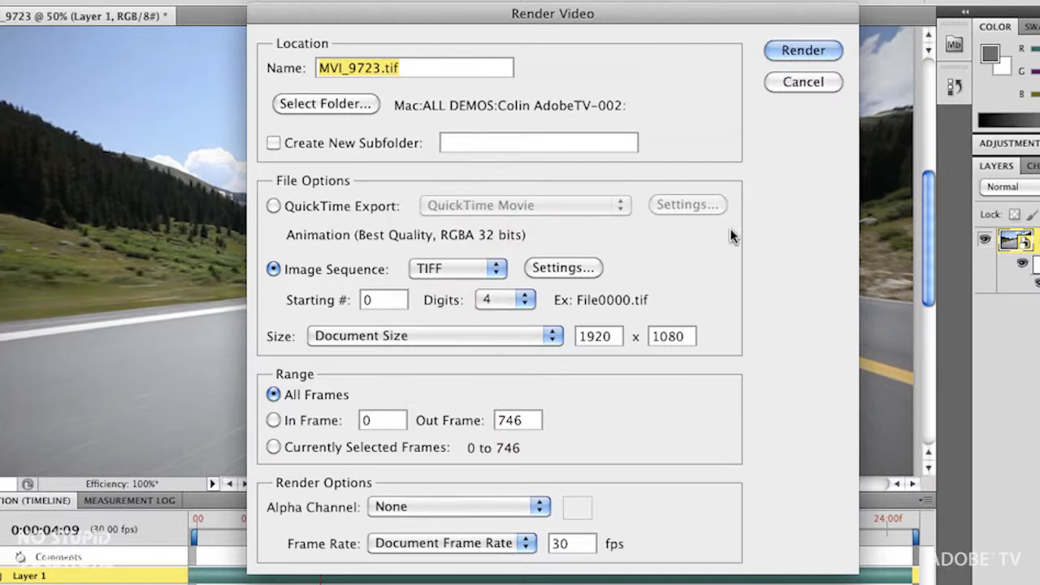